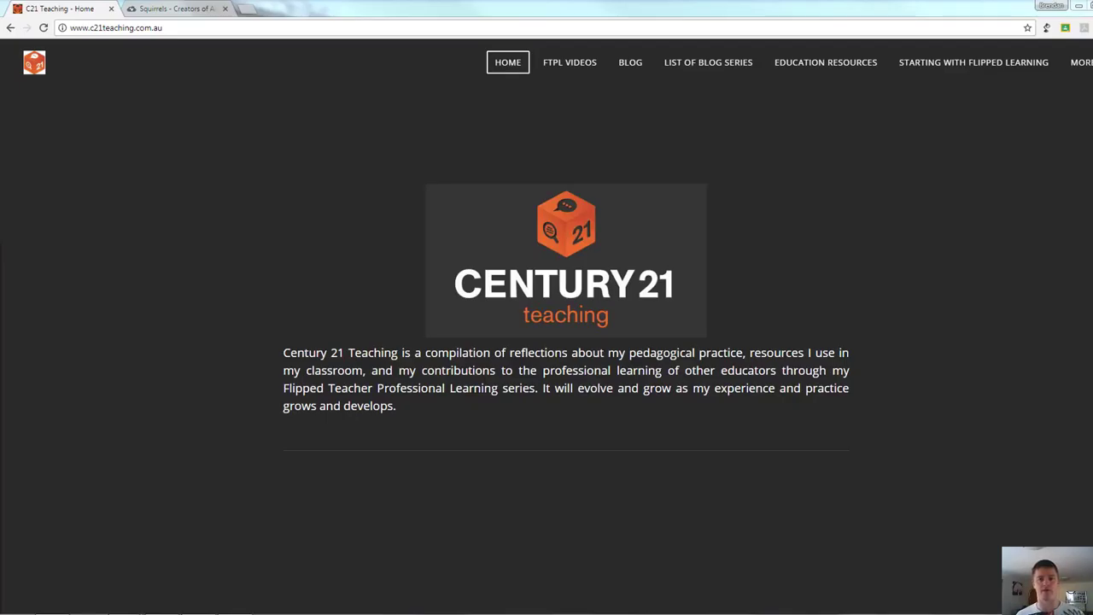
- Show the mirrored screens of all four connected devices and arrange the control window and the larger iPad beside them
drag(1092, 127, 863, 127)
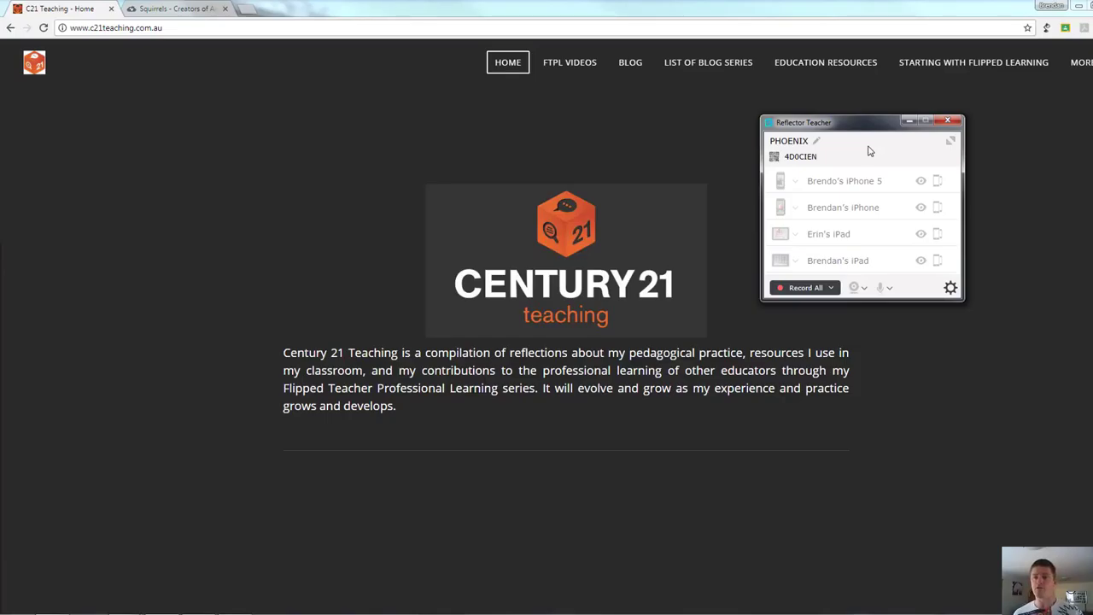
click(921, 182)
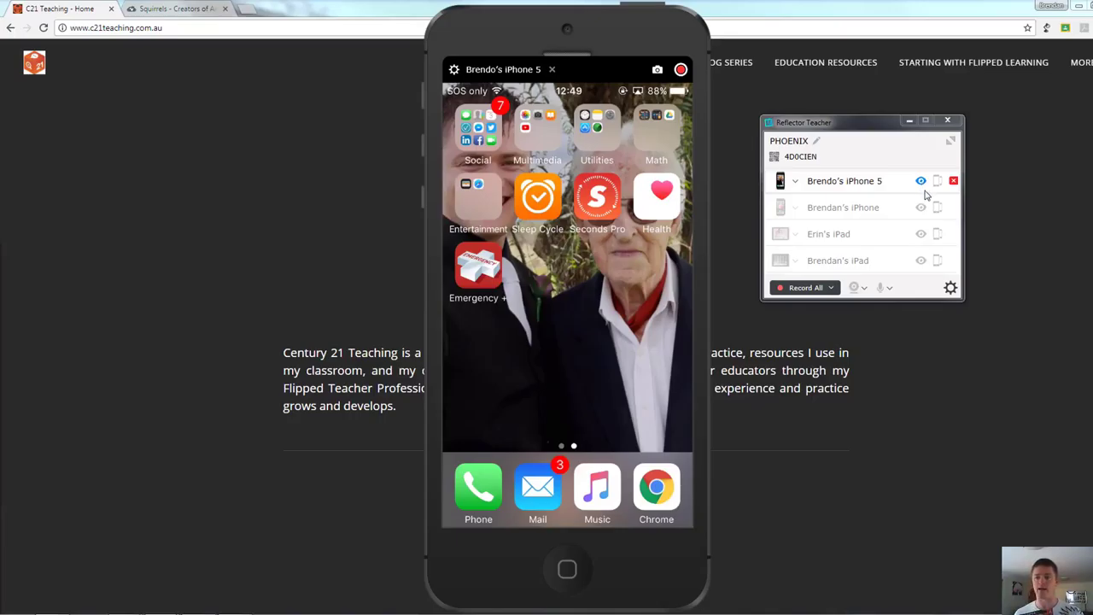
click(921, 209)
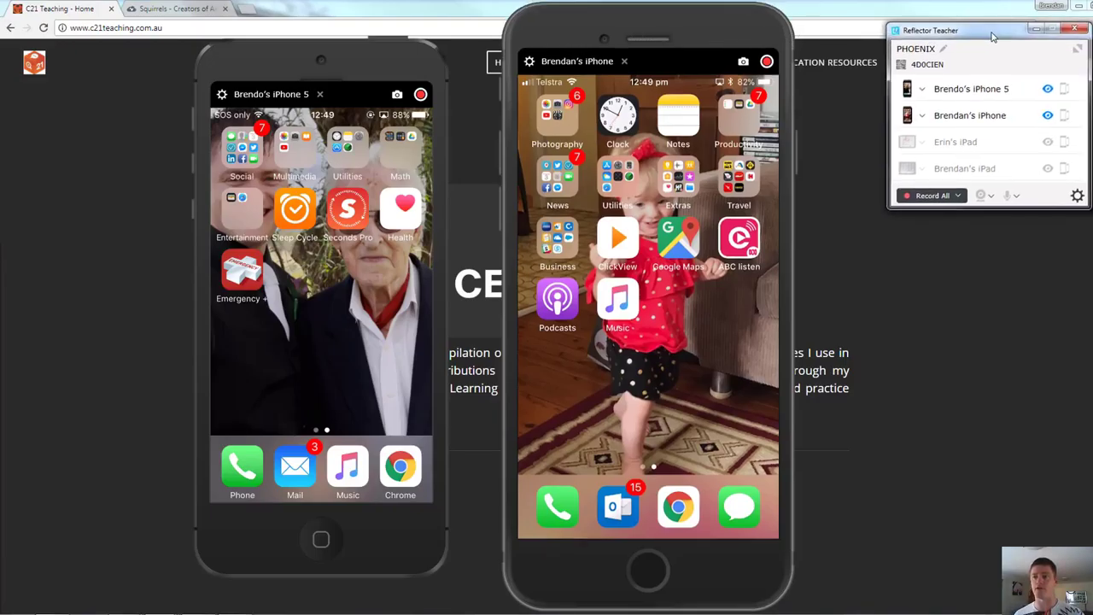
click(1051, 168)
drag(915, 247, 907, 246)
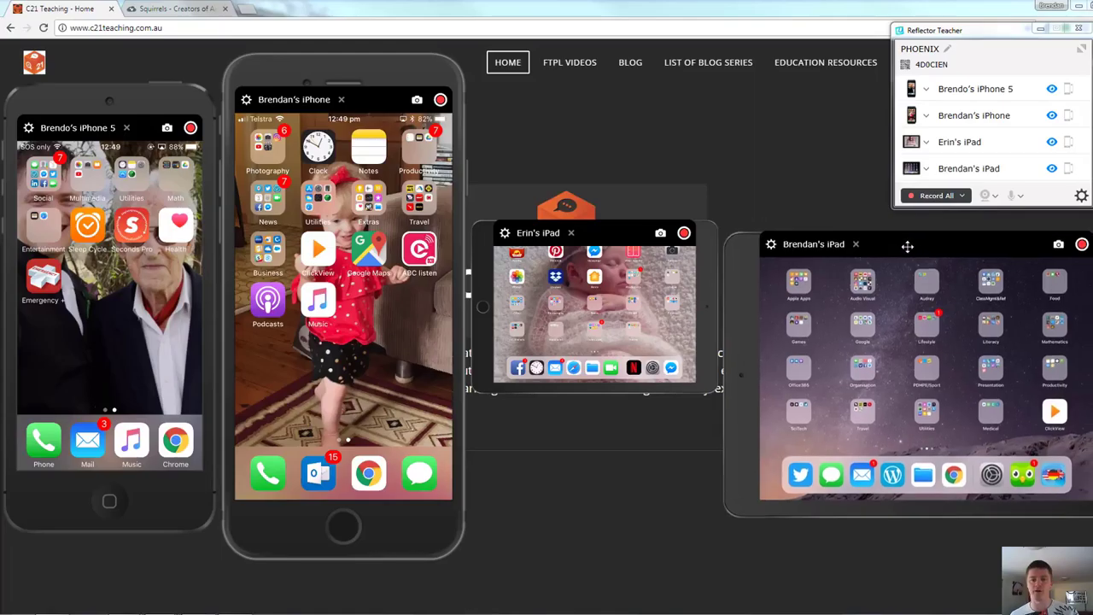
- Take a screenshot of the larger iPhone's mirrored screen and cancel saving it
click(417, 101)
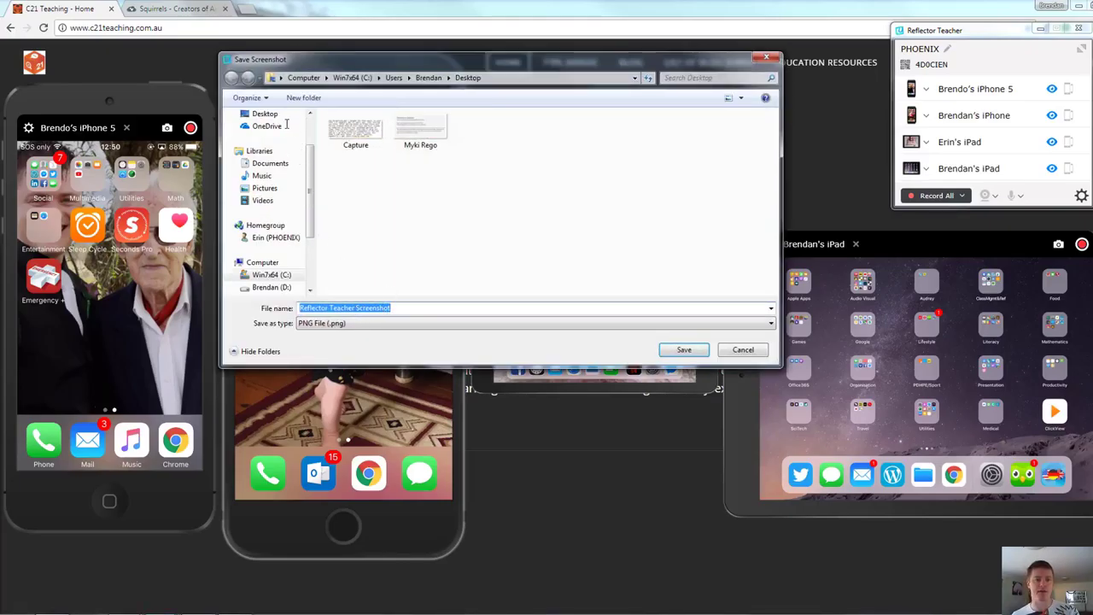
click(742, 351)
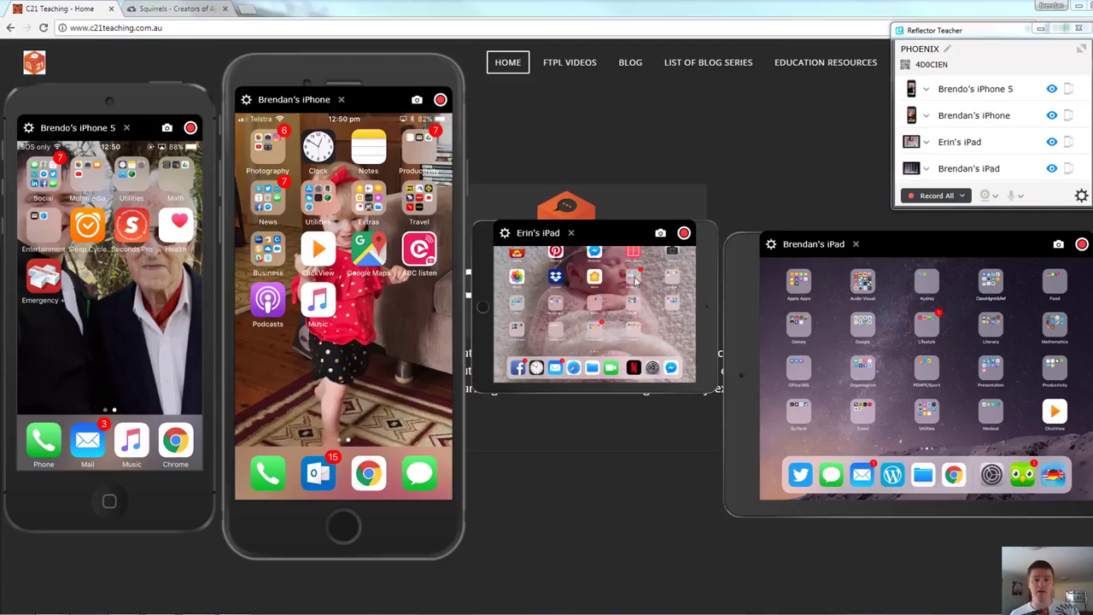
- Make a short recording of the iPhone 5's mirrored screen, discard it without saving and return to the control window
click(191, 129)
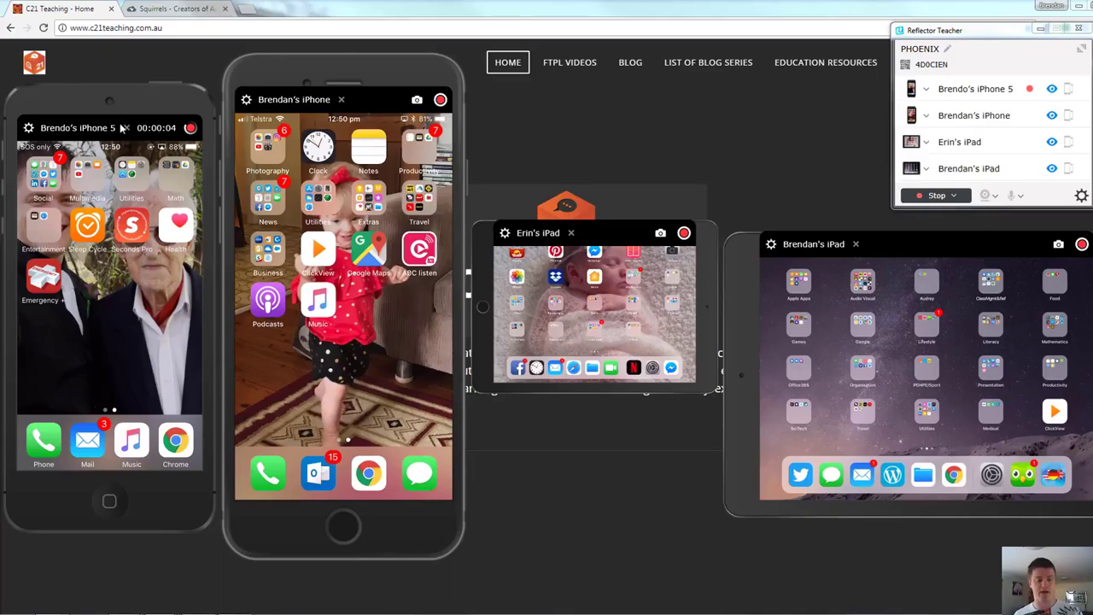
click(192, 128)
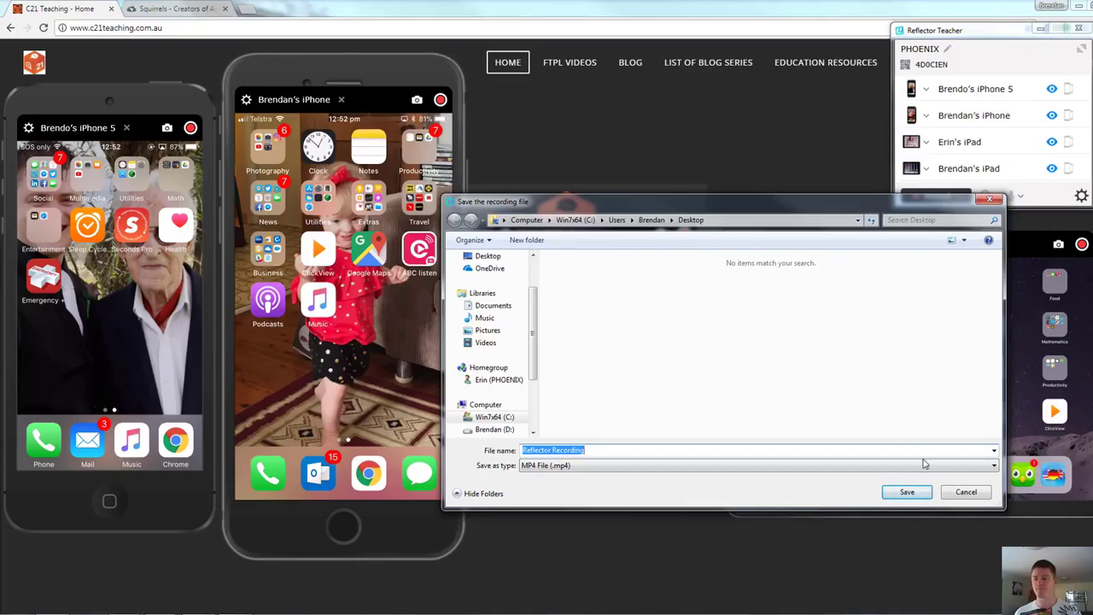
click(965, 492)
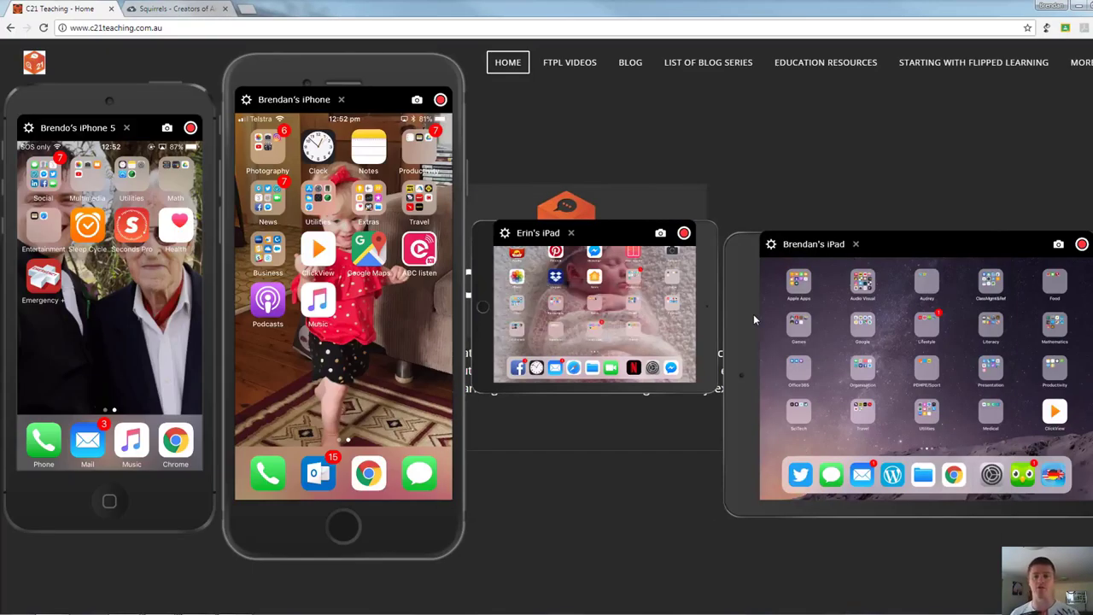
click(80, 567)
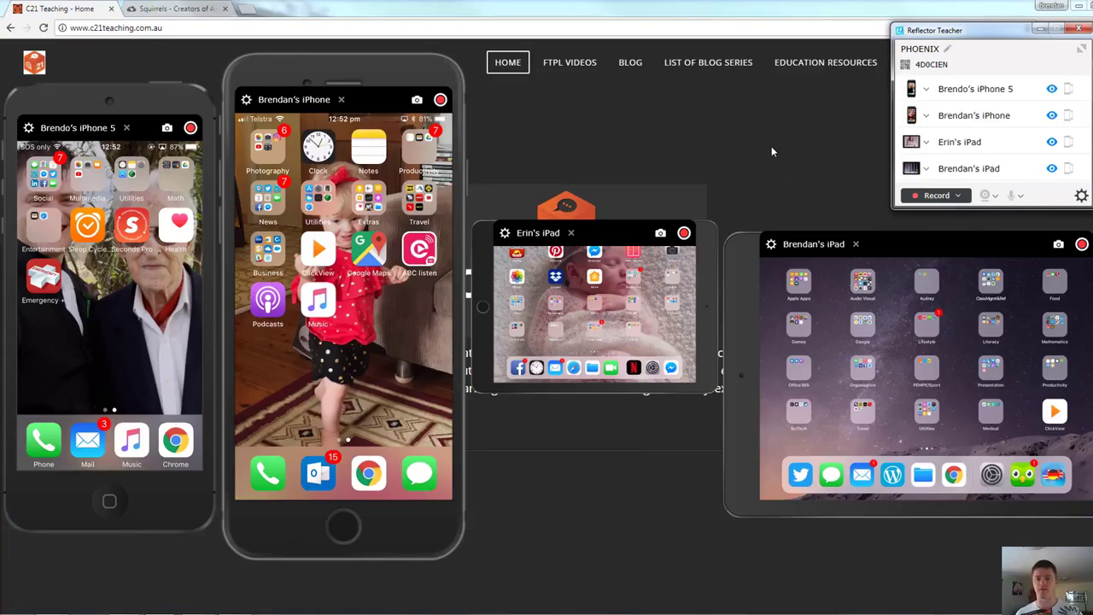
- Turn off Always On Top for the larger iPad's mirrored screen and bring the web page to the front
click(772, 245)
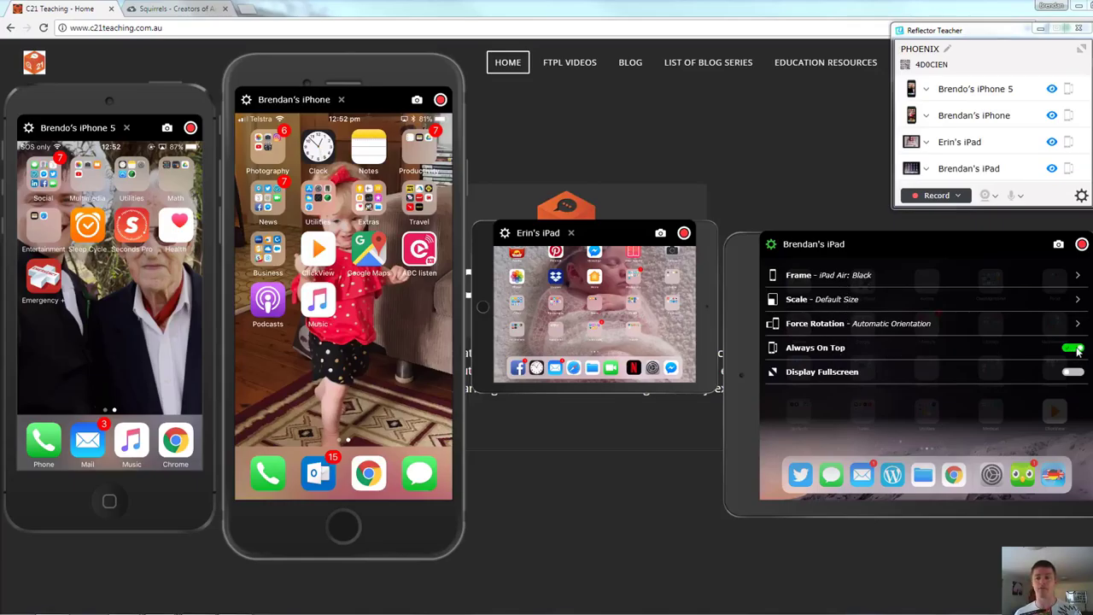
click(740, 127)
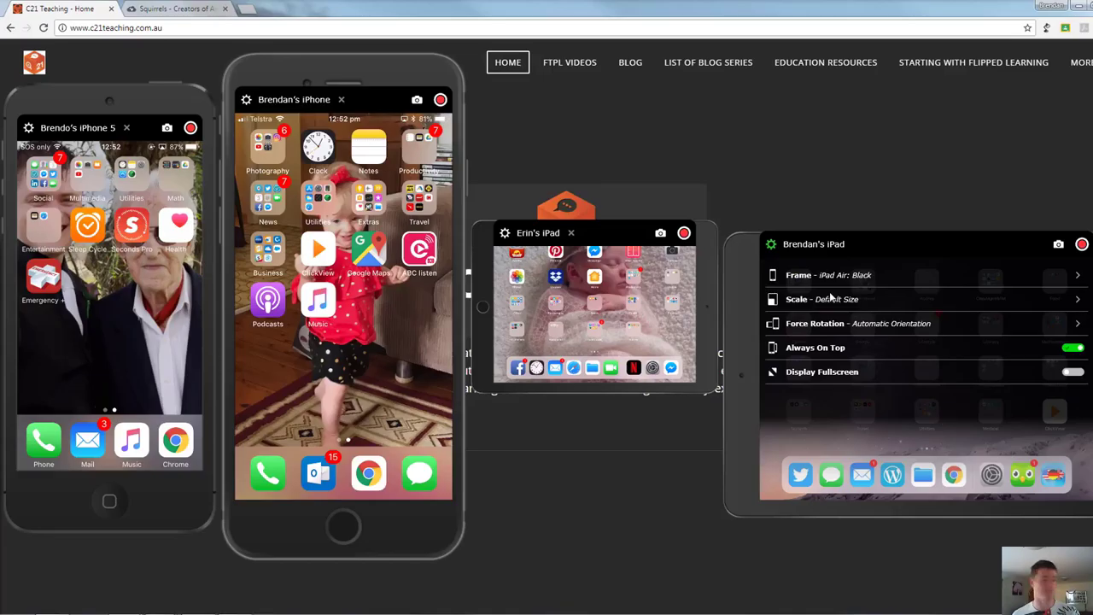
click(1074, 349)
click(810, 172)
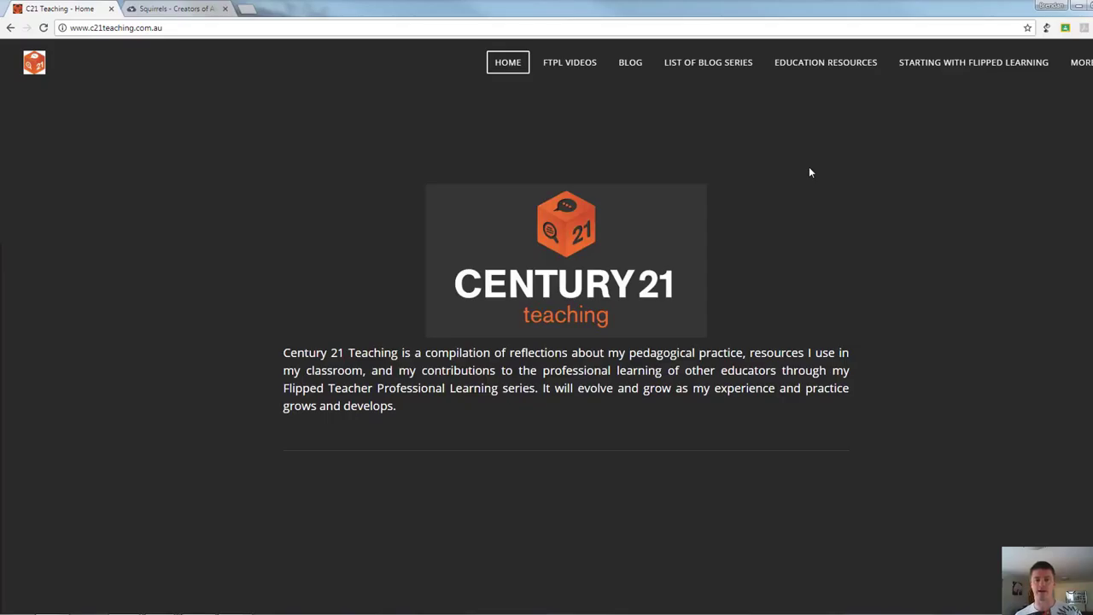
- Return to the mirrored devices, turn Always On Top back on for the larger iPad and close its display settings
key(alt+Tab)
click(1073, 350)
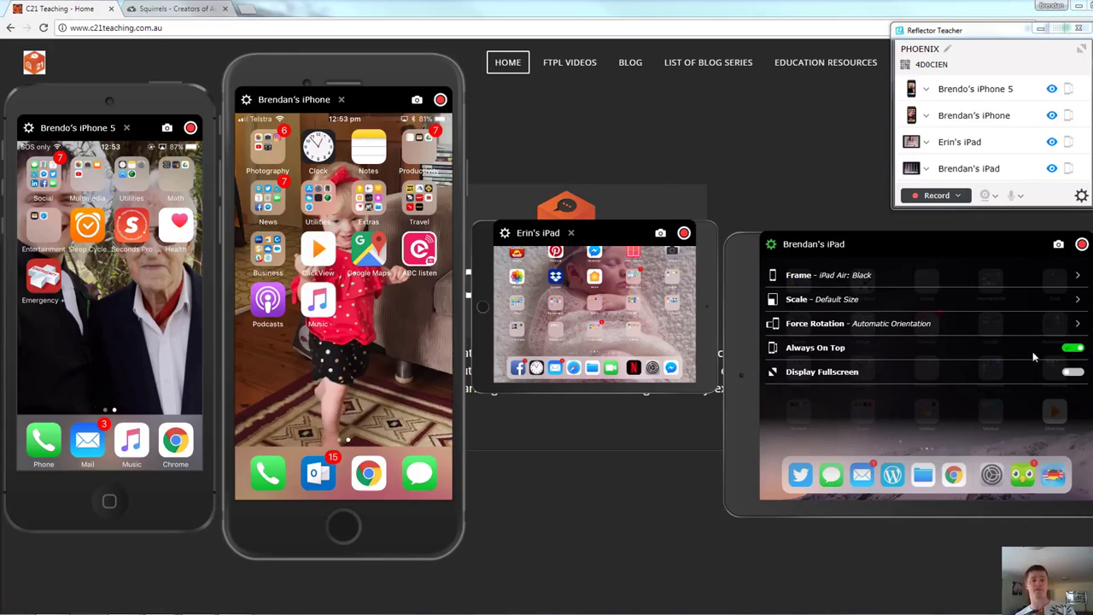
click(771, 244)
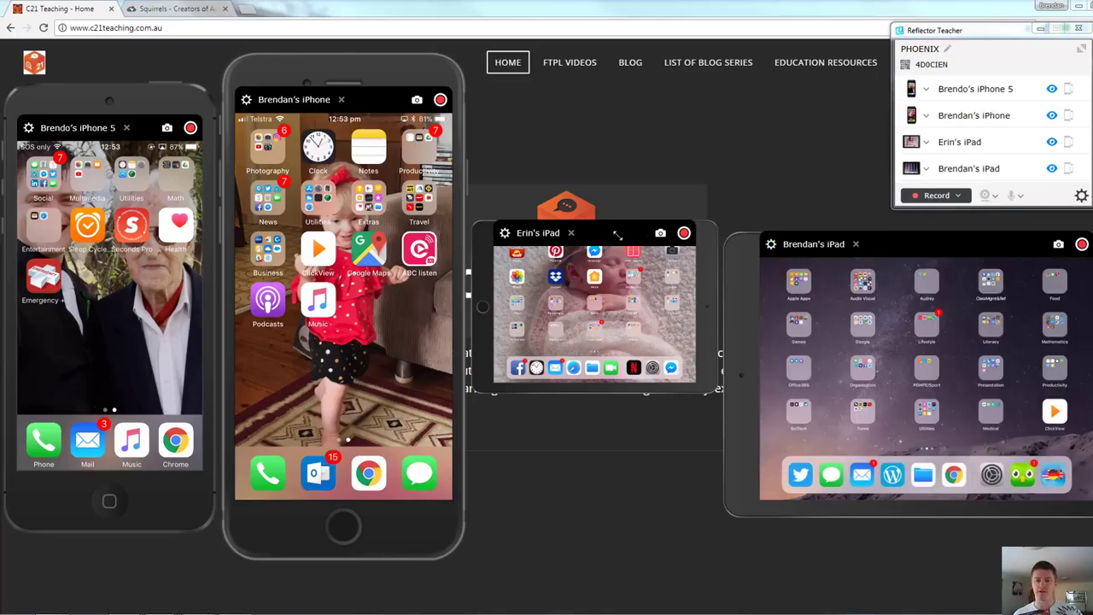
- Disconnect the smaller iPad and move the remaining iPad and the control window so they do not overlap
click(571, 233)
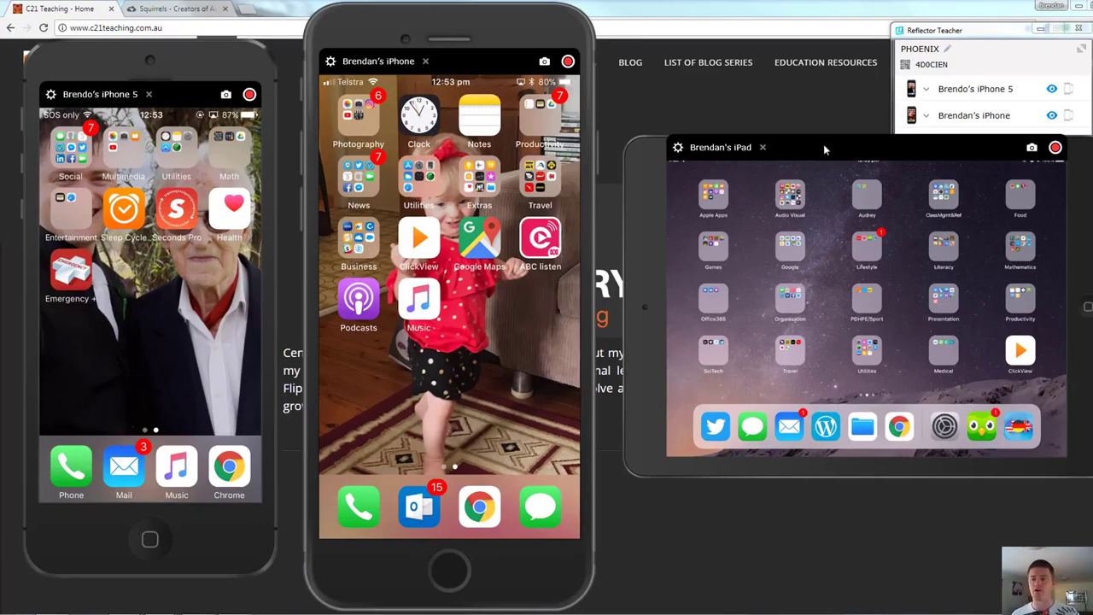
drag(823, 147, 817, 224)
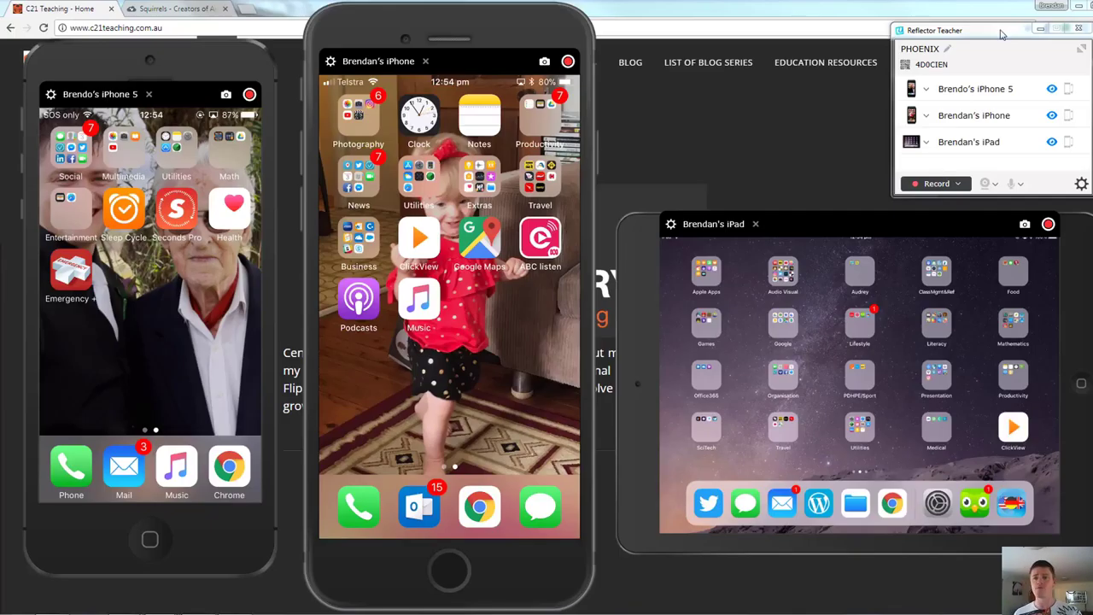
drag(1001, 34, 896, 33)
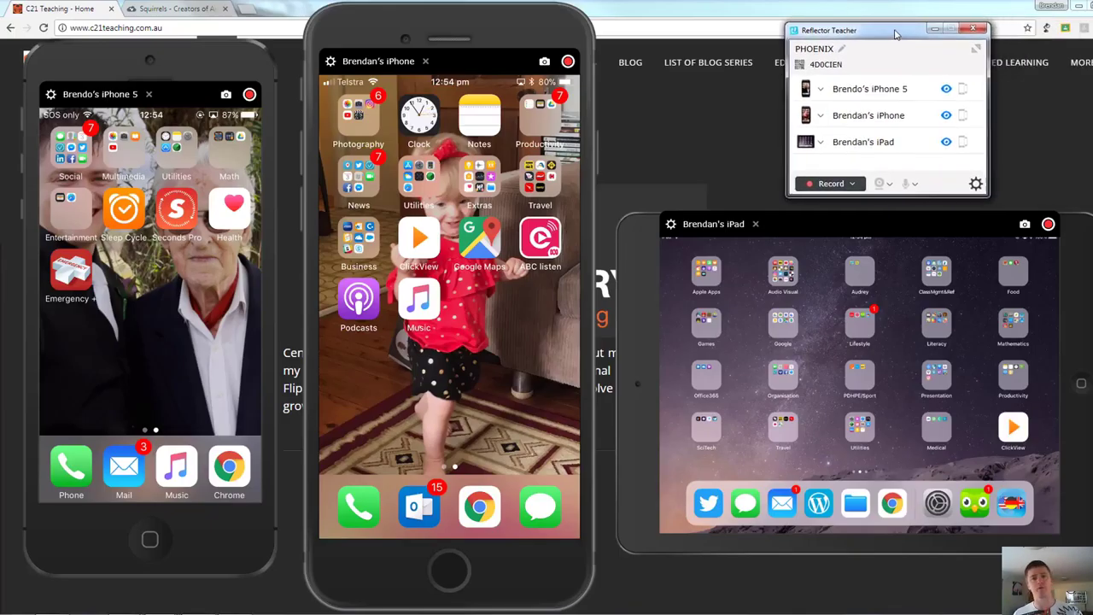
- Hide the iPhone 5's mirrored screen and show it again
click(945, 89)
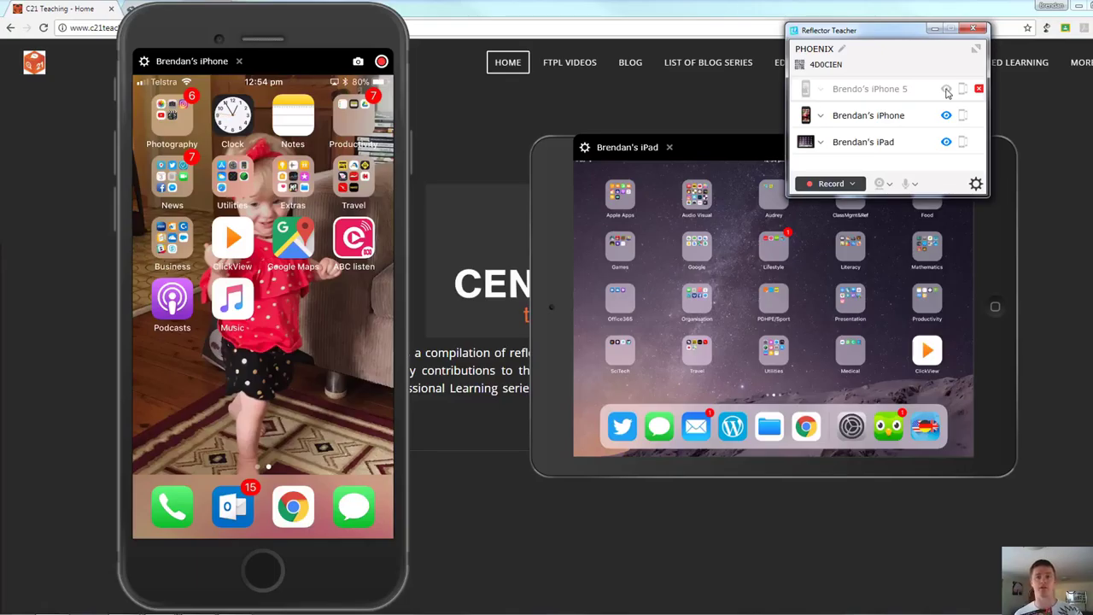
click(946, 89)
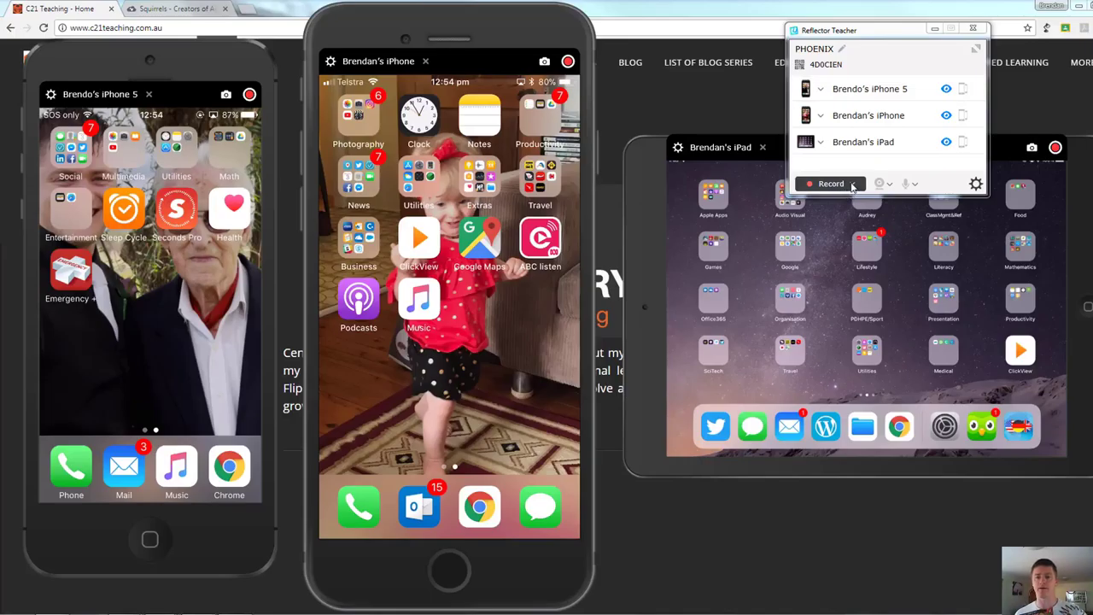
- Set the recording mode to Record All, record the three connected devices simultaneously and stop the recording
click(852, 185)
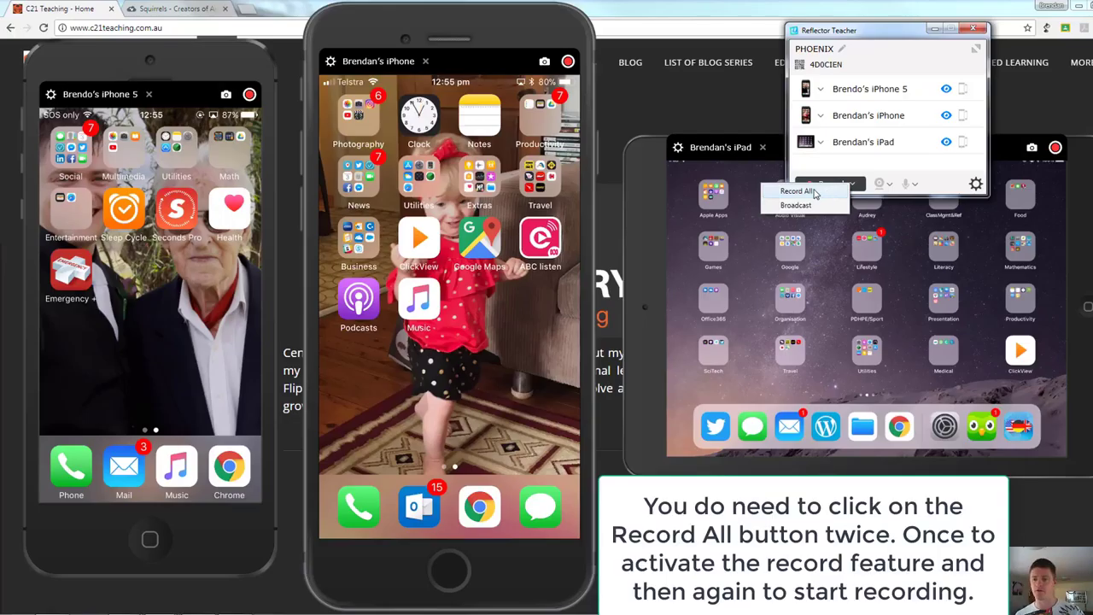
click(821, 191)
click(816, 185)
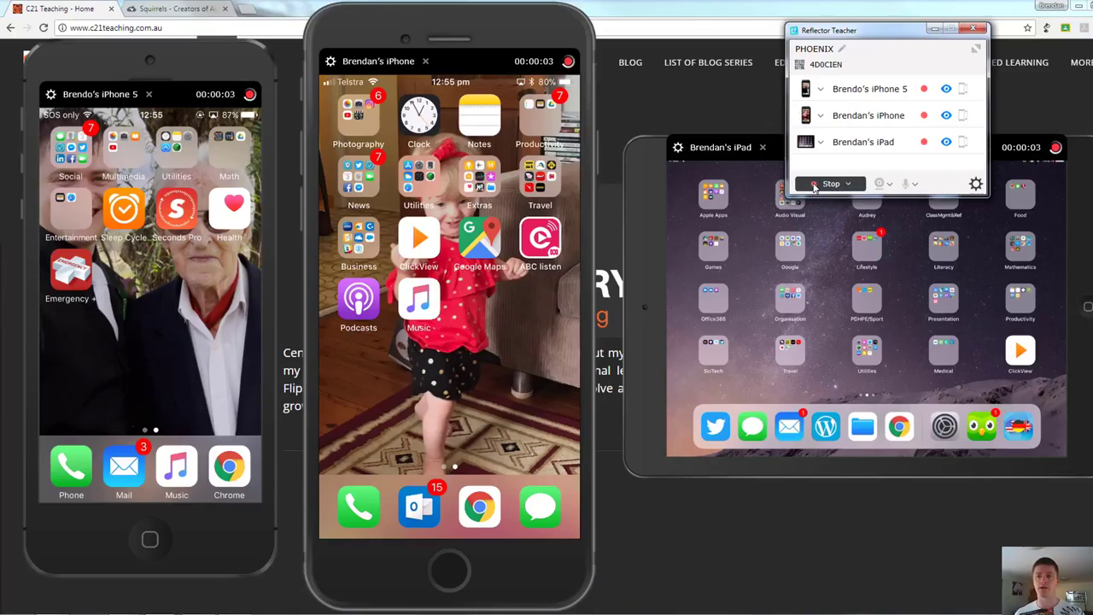
click(822, 185)
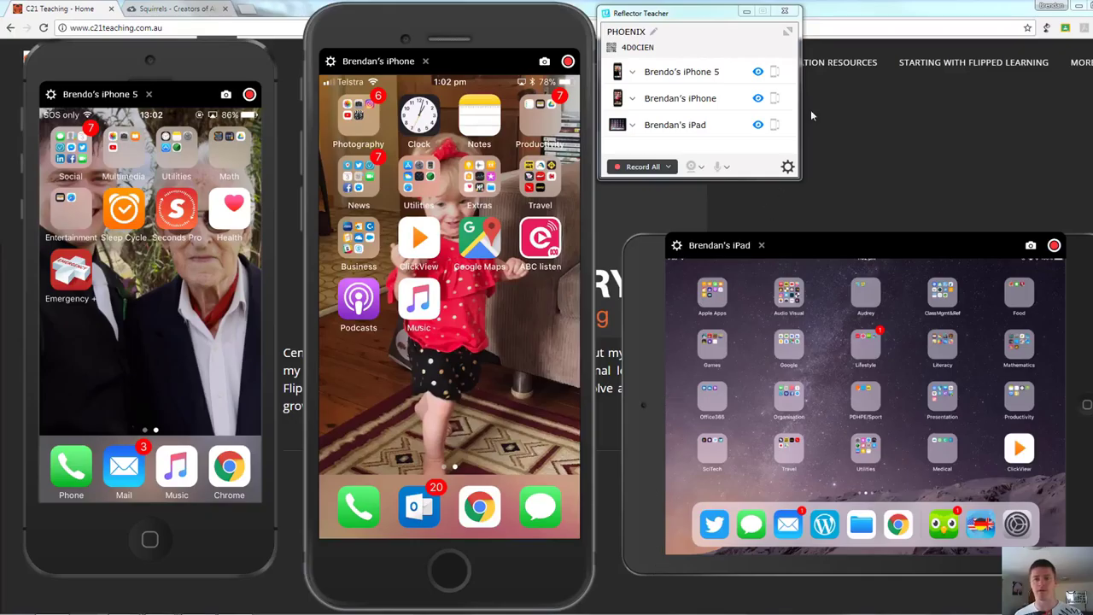
- Hide the mirrored screens of both iPhones and the iPad, and minimize the control window
click(791, 71)
click(791, 98)
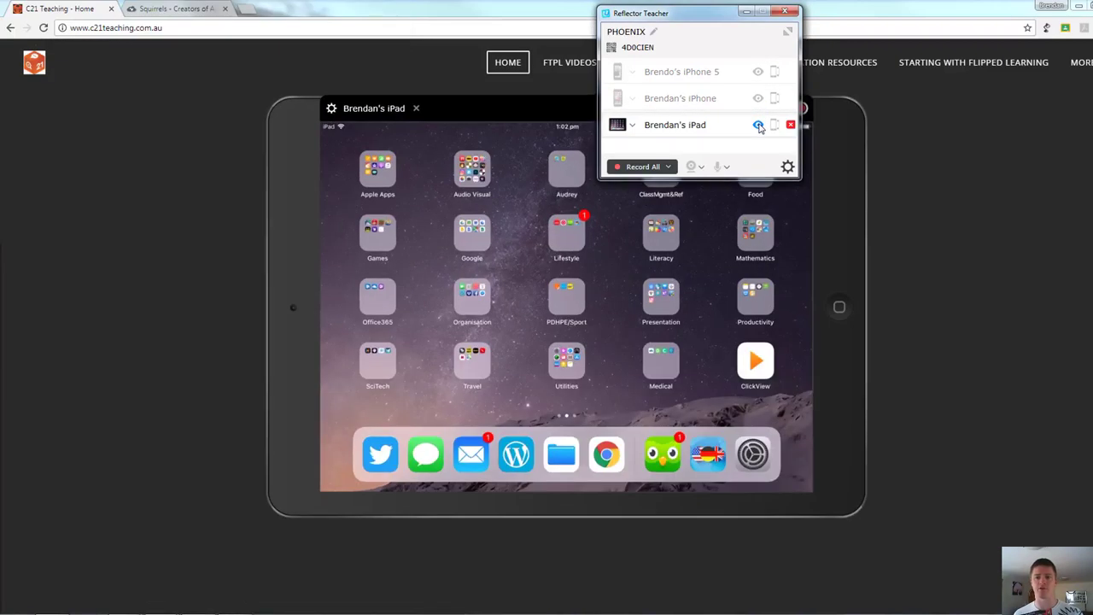
click(791, 125)
click(746, 12)
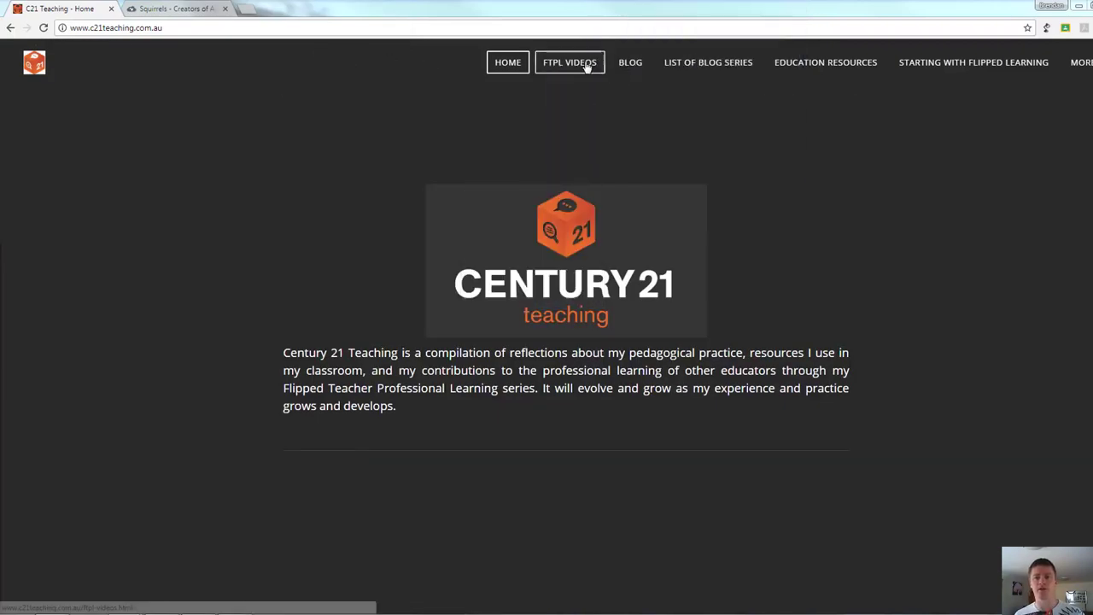